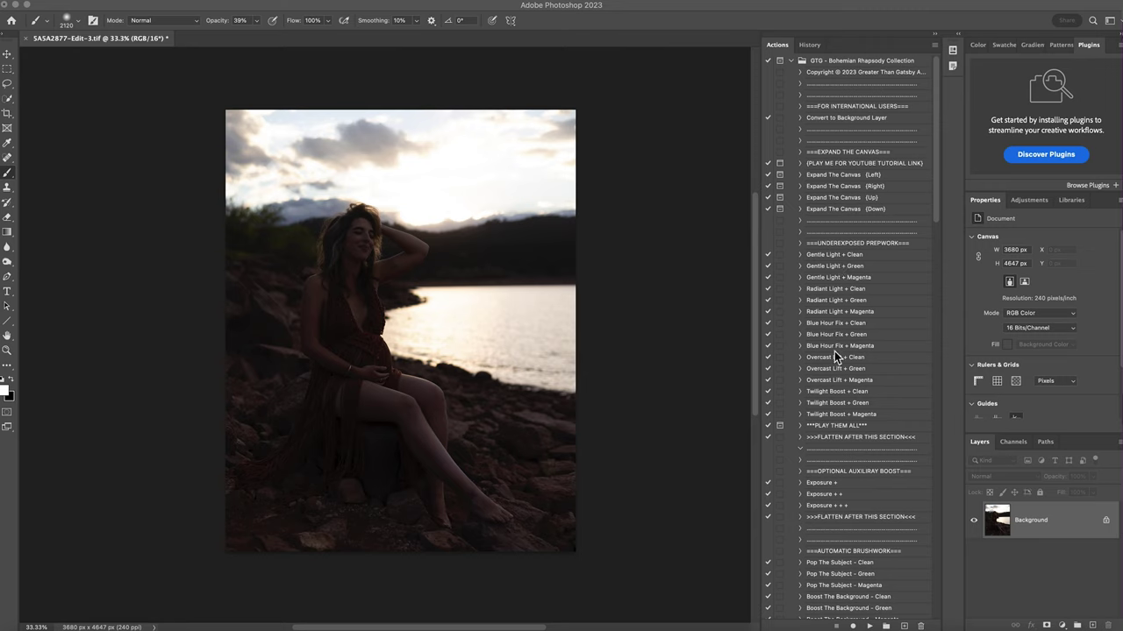
- Play the Gentle Light + Clean action from the Underexposed Prepwork section on the photo
left_click(844, 256)
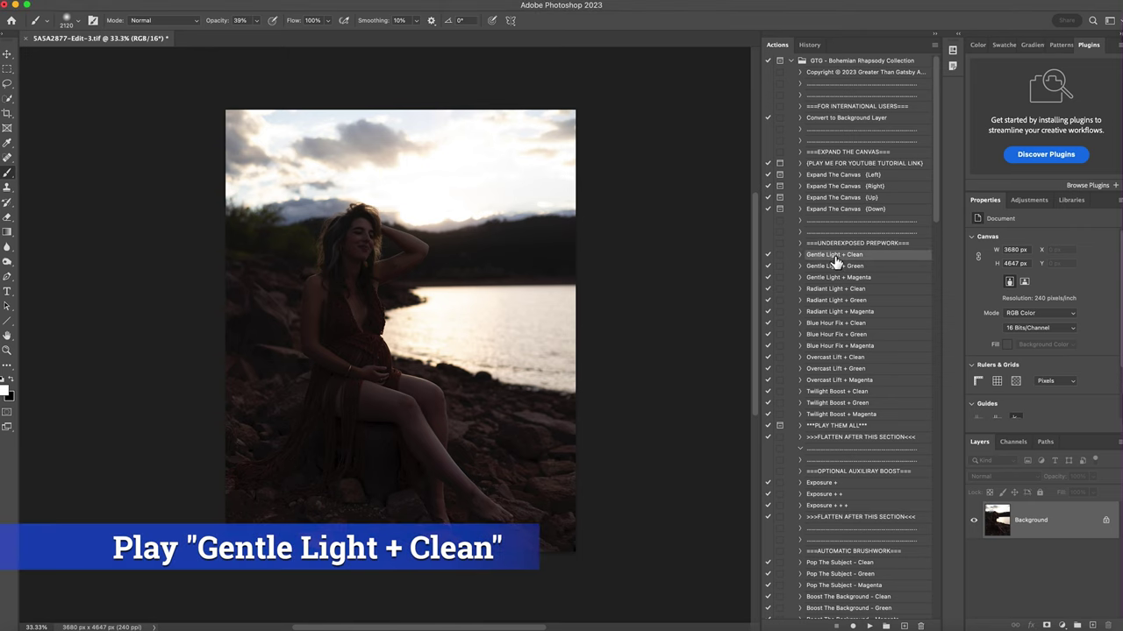
left_click(869, 626)
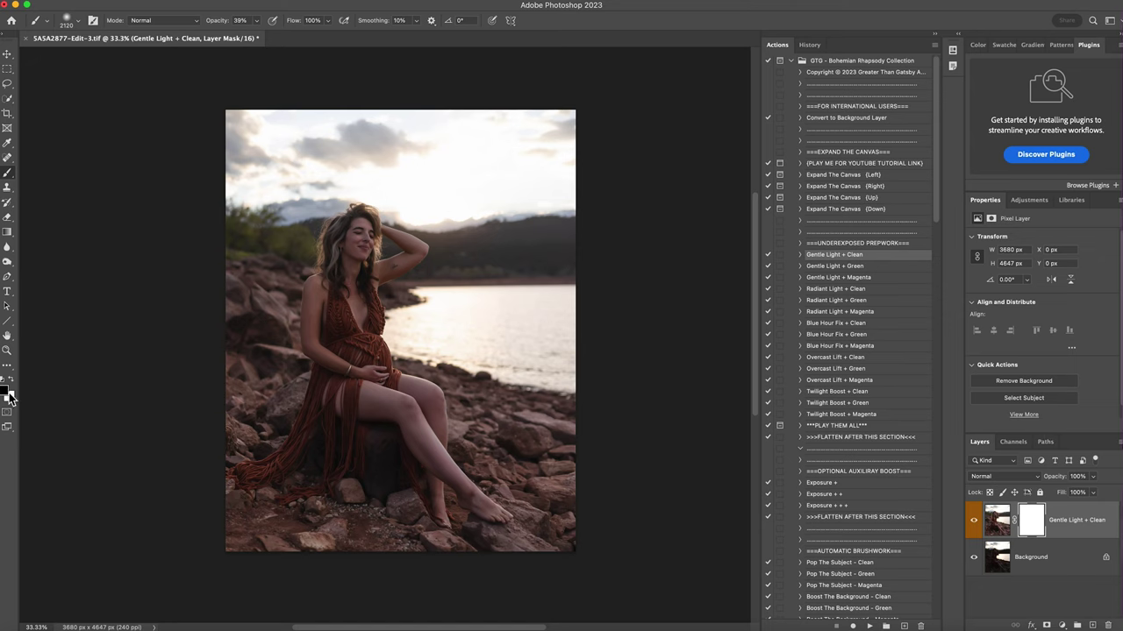
- Mask the Gentle Light + Clean effect off the upper sky with a 1400 px black brush at 80% opacity, and flatten the image
left_click(256, 20)
left_click_drag(263, 33, 283, 38)
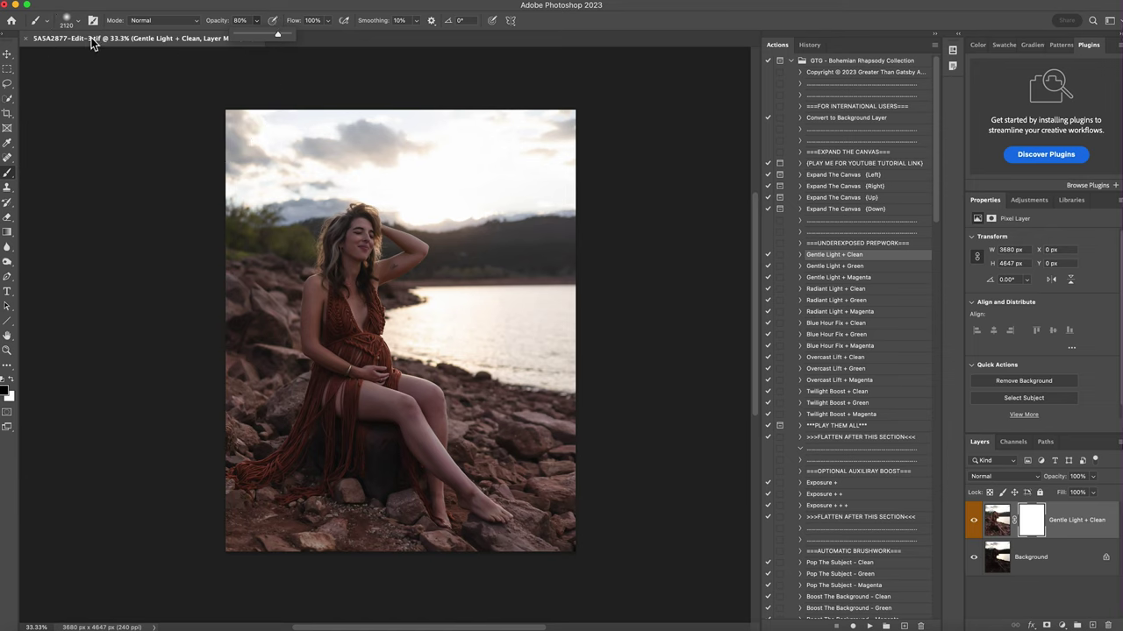
left_click(77, 20)
left_click_drag(125, 59, 126, 59)
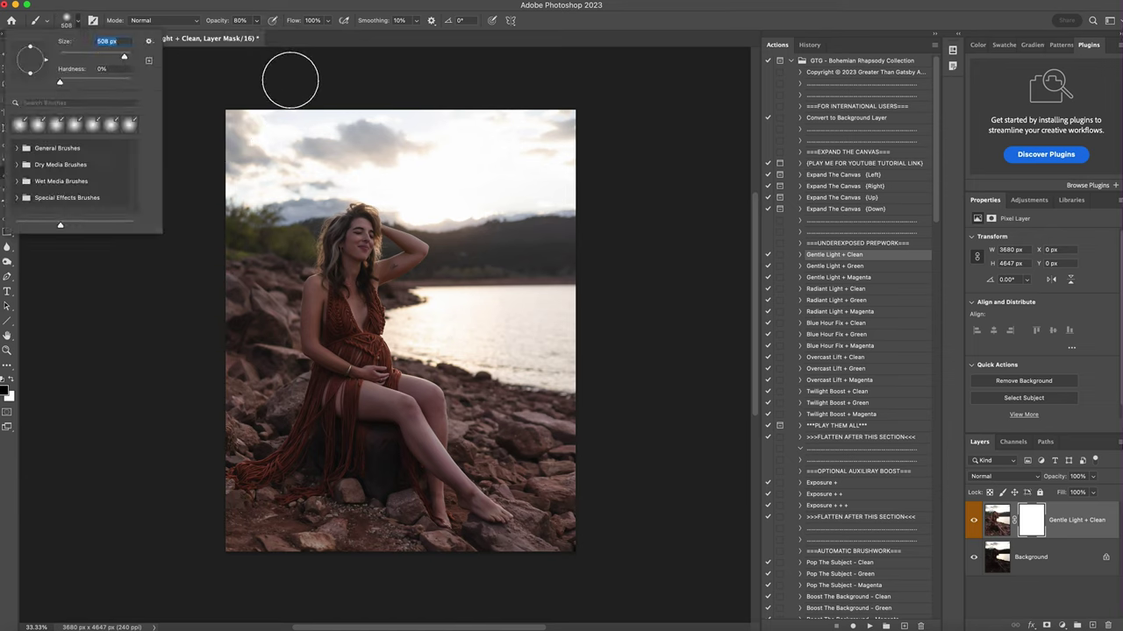
type("1400")
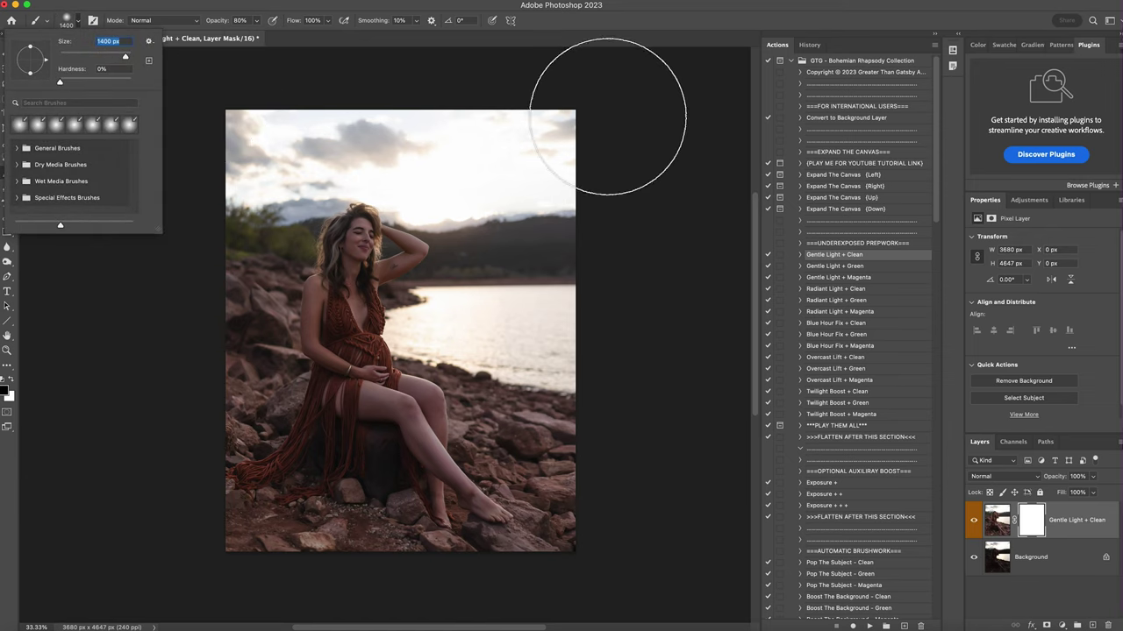
key("Return")
mouse_move(323, 136)
left_mouse_down()
mouse_move(171, 160)
mouse_move(265, 130)
mouse_move(588, 119)
mouse_move(445, 158)
mouse_move(363, 115)
mouse_move(302, 121)
mouse_move(229, 158)
mouse_move(178, 156)
mouse_move(300, 117)
mouse_move(259, 117)
mouse_move(352, 114)
left_mouse_up()
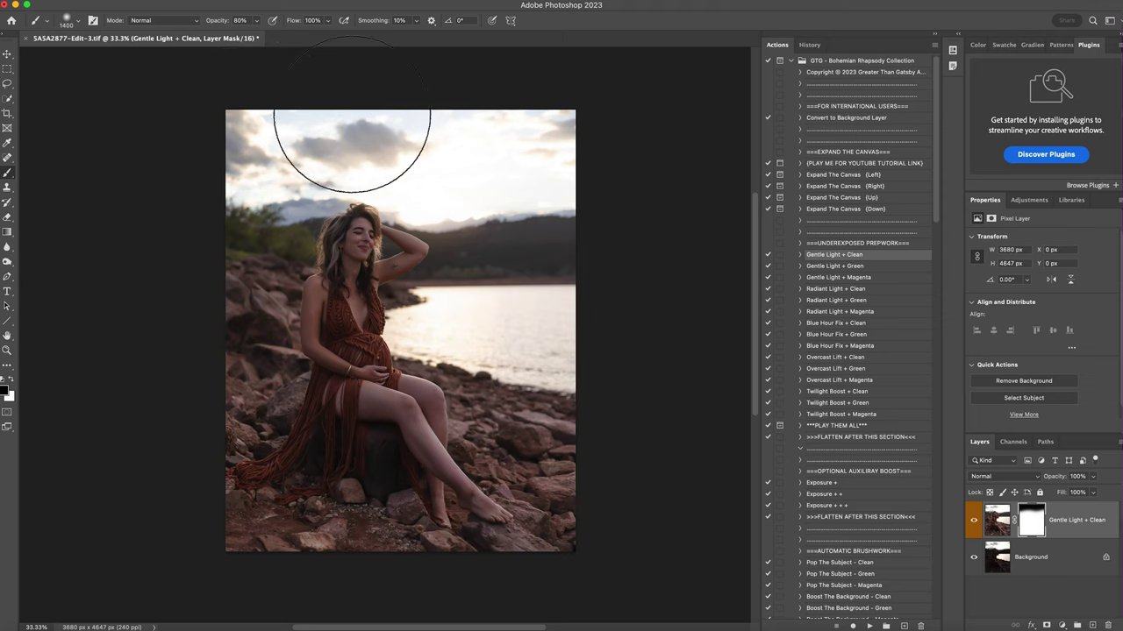
right_click(1063, 558)
left_click(1028, 594)
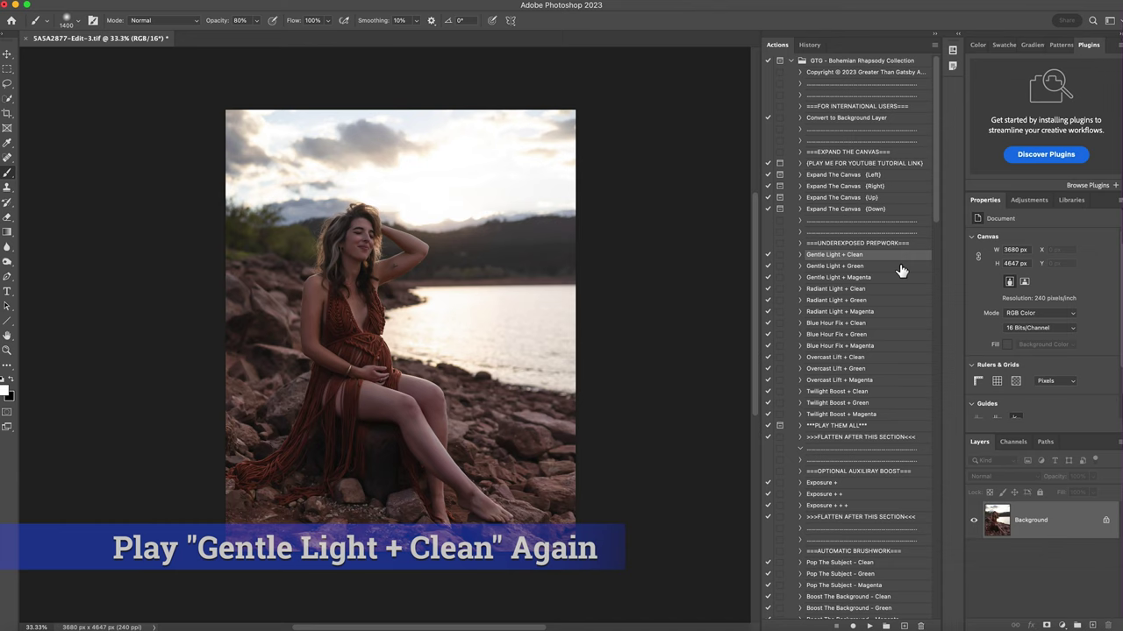
- Play the Gentle Light + Clean action again and paint its effect off the upper sky on the layer mask
left_click(870, 626)
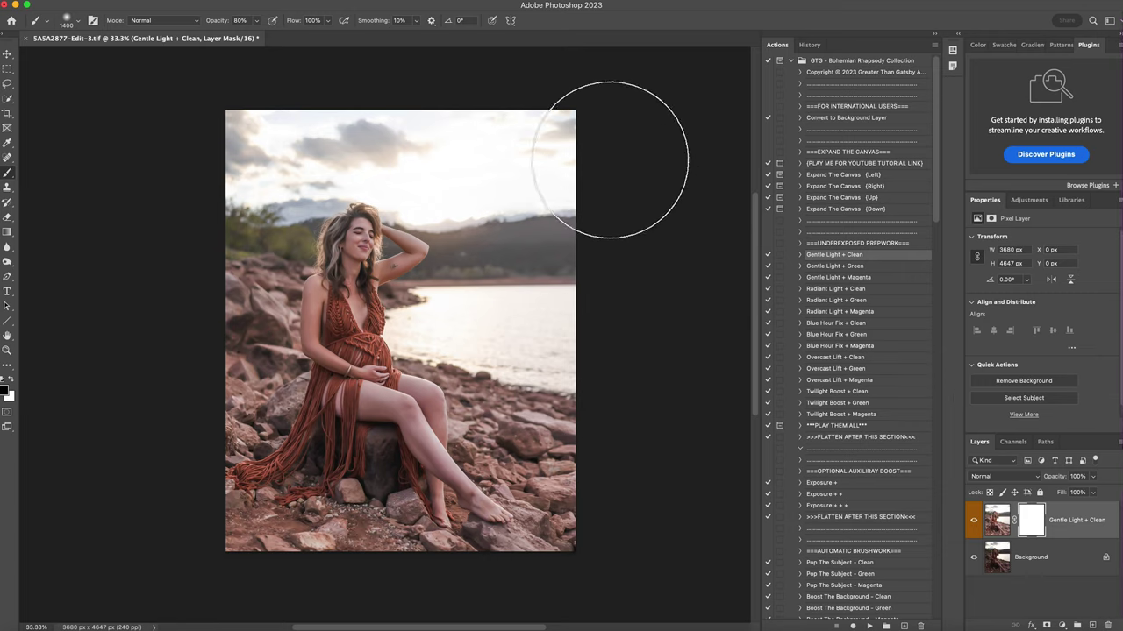
mouse_move(420, 113)
left_mouse_down()
mouse_move(581, 127)
mouse_move(377, 113)
mouse_move(165, 199)
mouse_move(206, 137)
left_mouse_up()
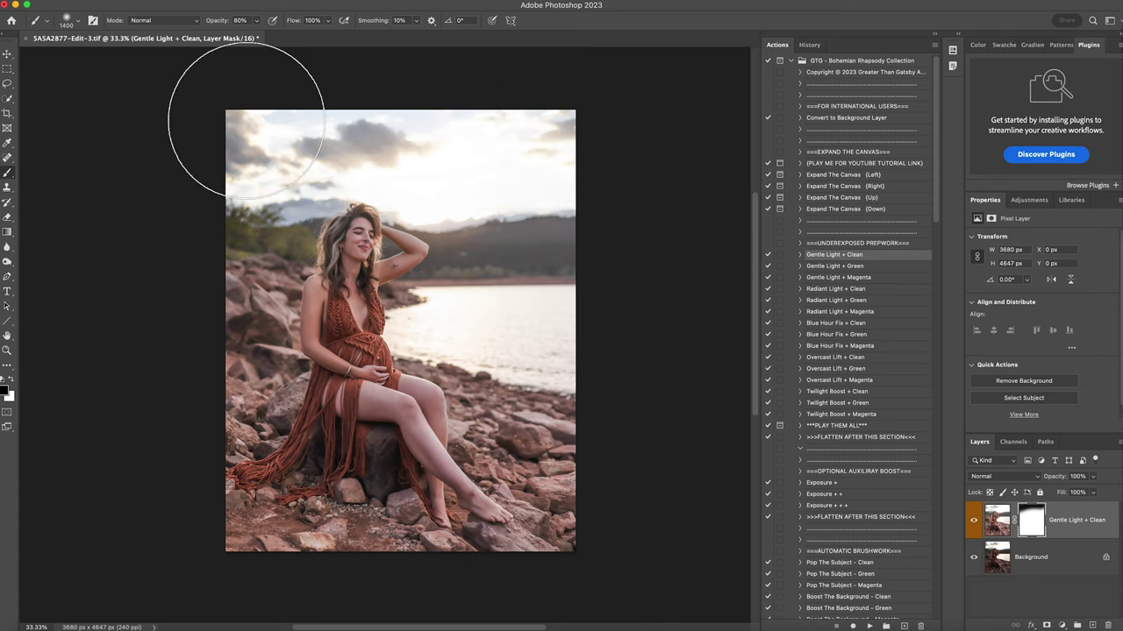
- Lower the second Gentle Light + Clean layer's opacity to about 64%, check it on and off, and flatten the image
left_click_drag(1095, 488, 1079, 497)
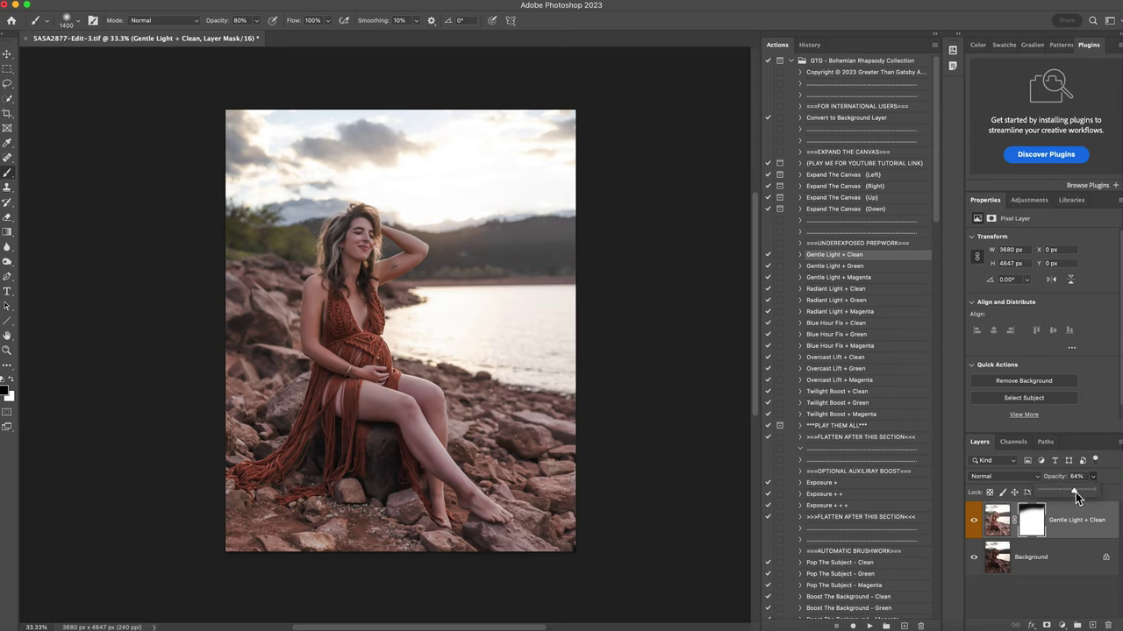
left_click(975, 523)
left_click(974, 523)
right_click(1057, 565)
left_click(1020, 596)
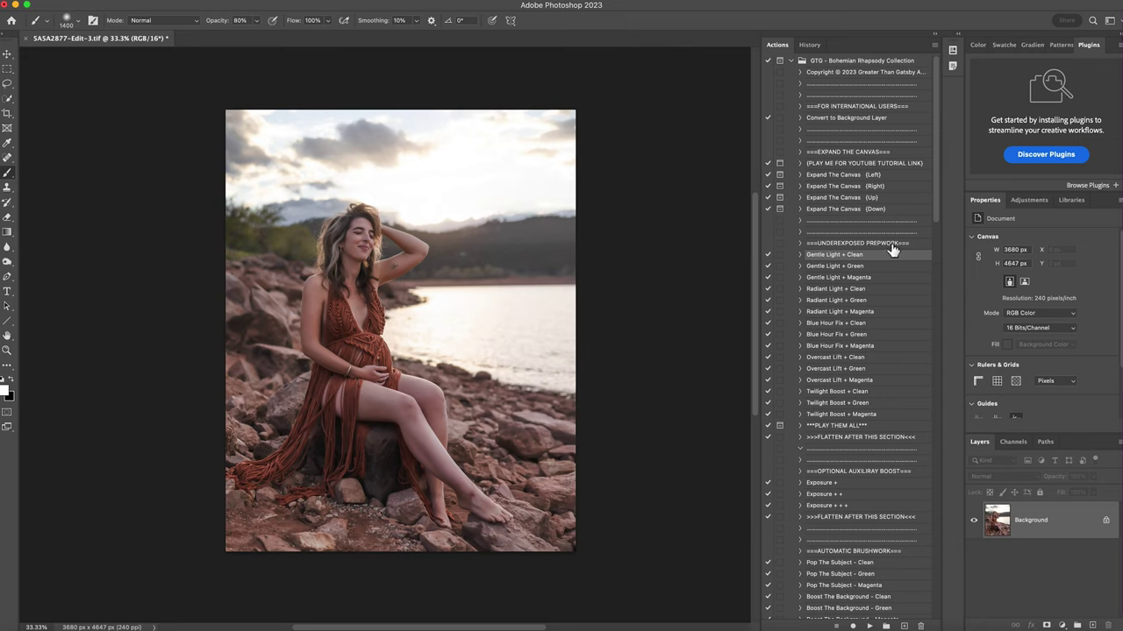
- Compare the original photo state with the latest flattened state in the history
left_click(809, 45)
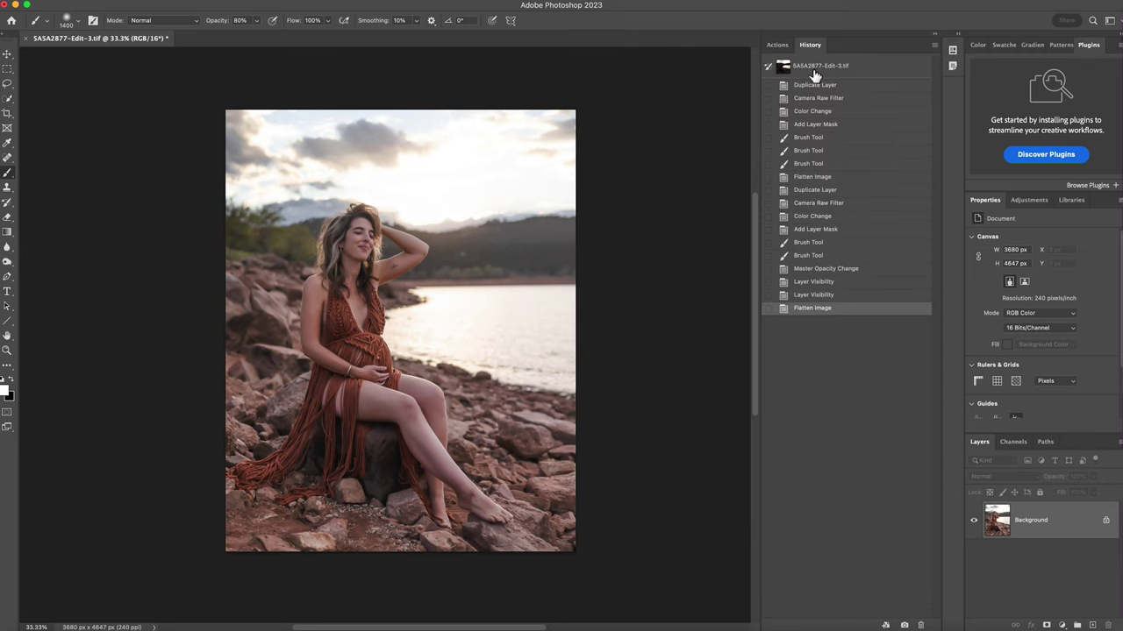
left_click(815, 67)
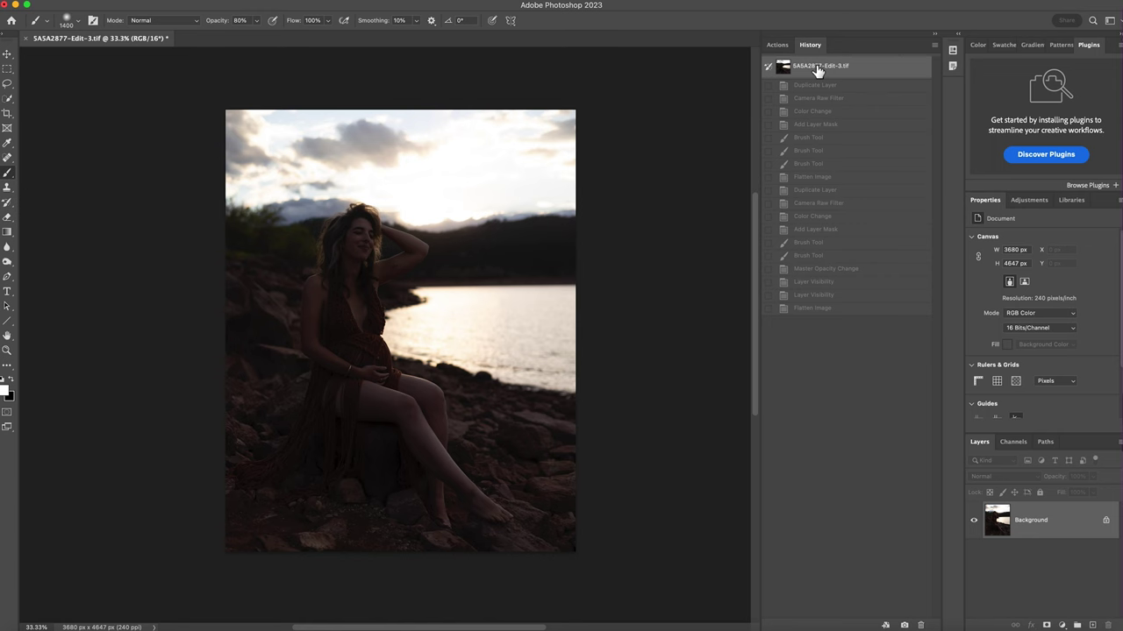
left_click(816, 309)
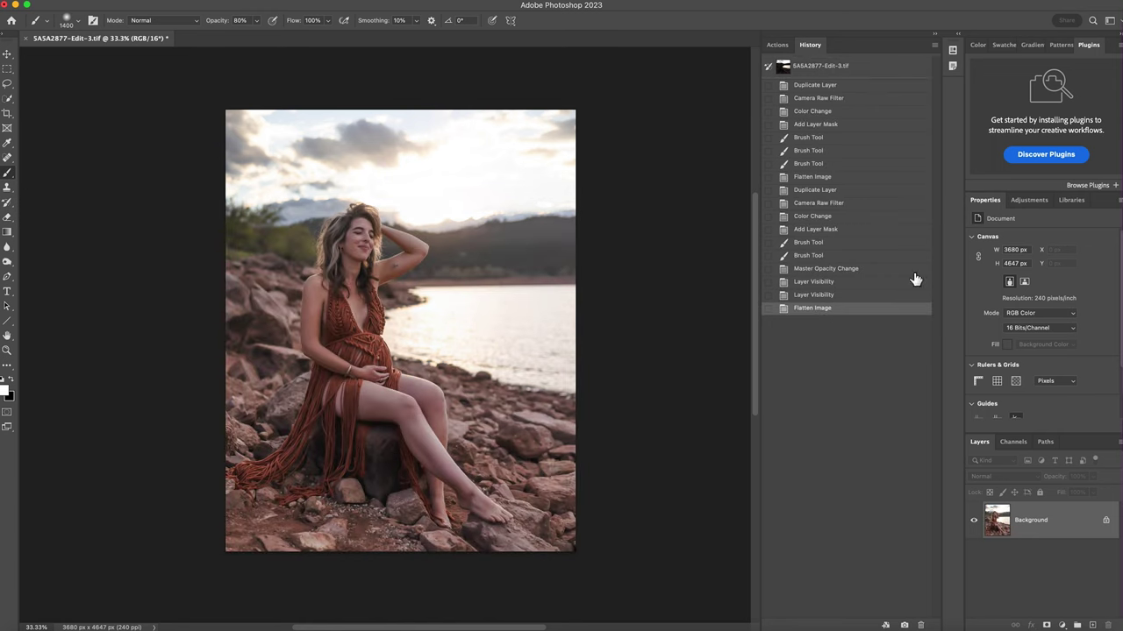
left_click(777, 45)
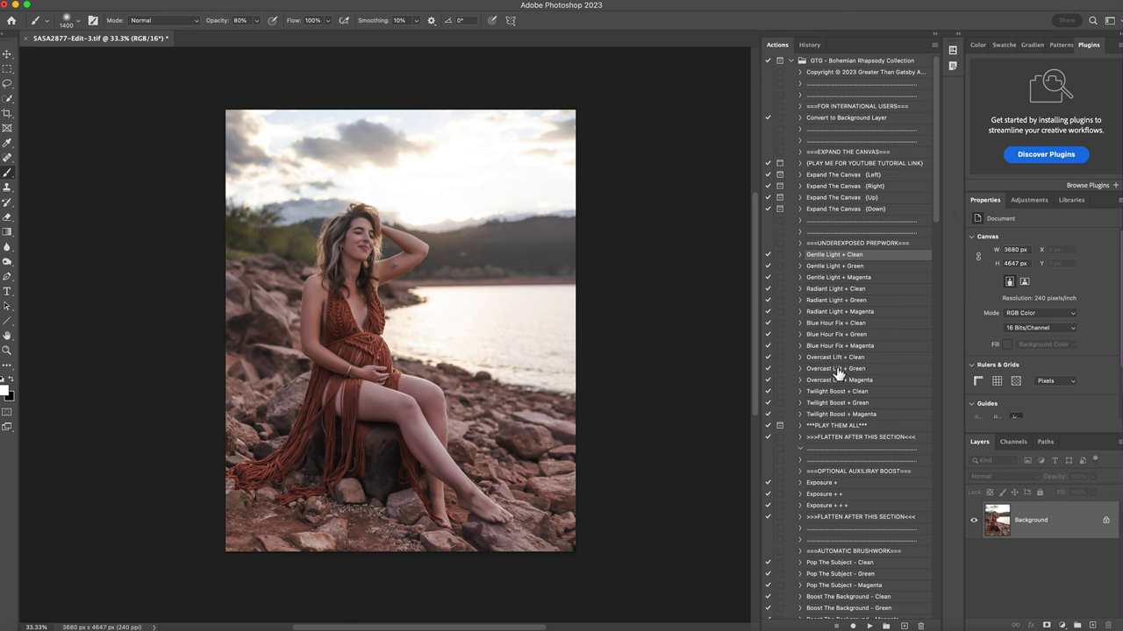
- Play the Exposure + action from the Optional Auxiliary Boost section
scroll(838, 373, "down", 3)
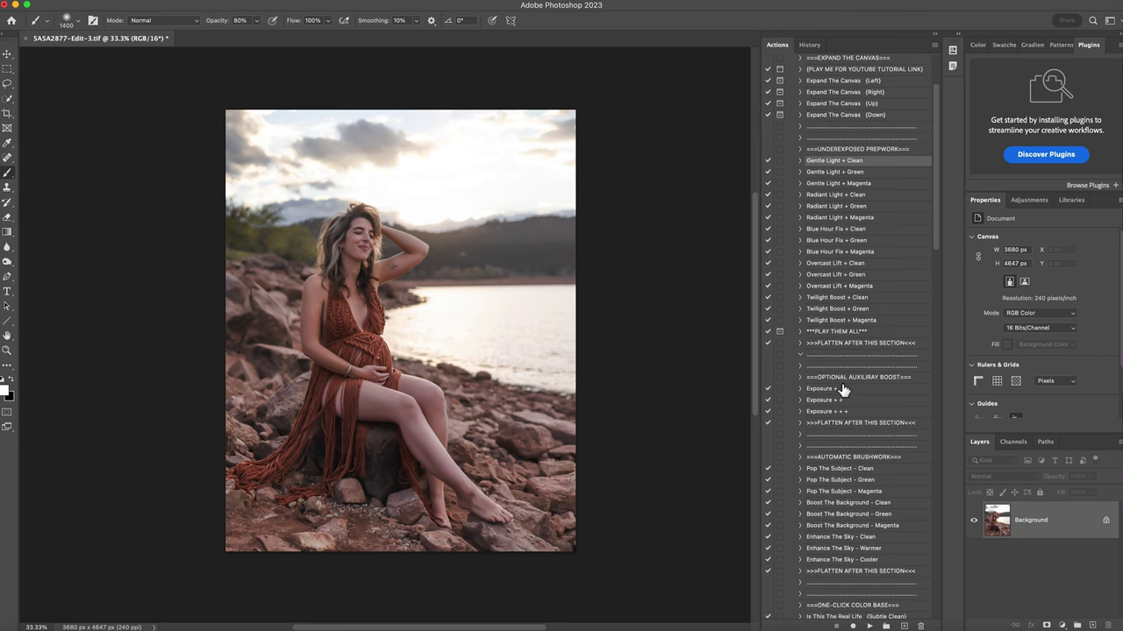
scroll(842, 389, "down", 2)
left_click(827, 344)
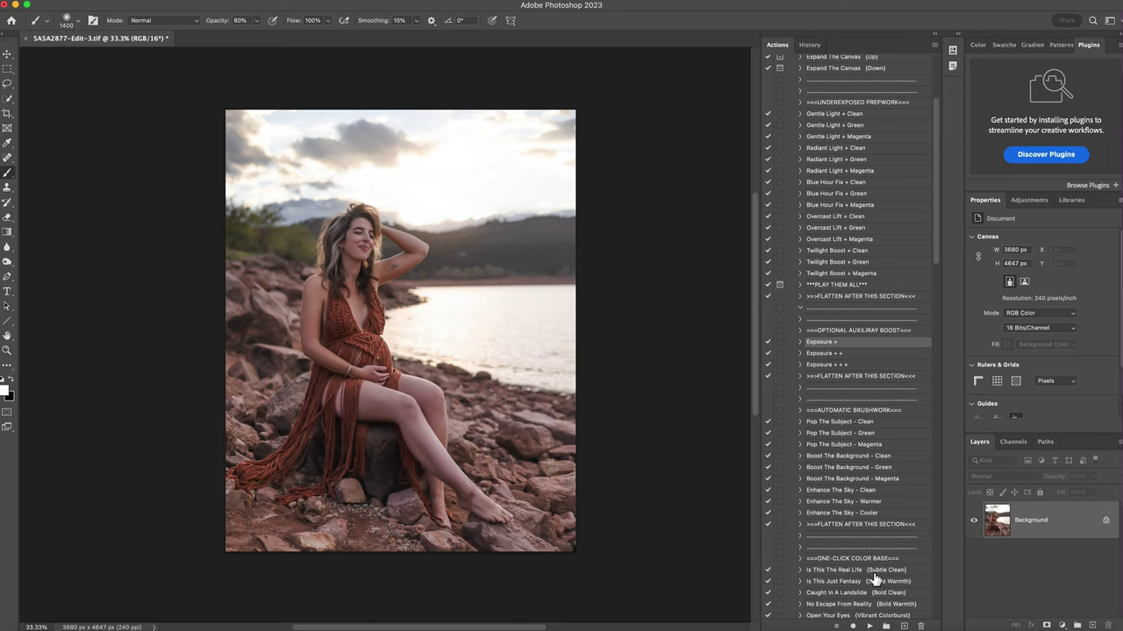
left_click(869, 626)
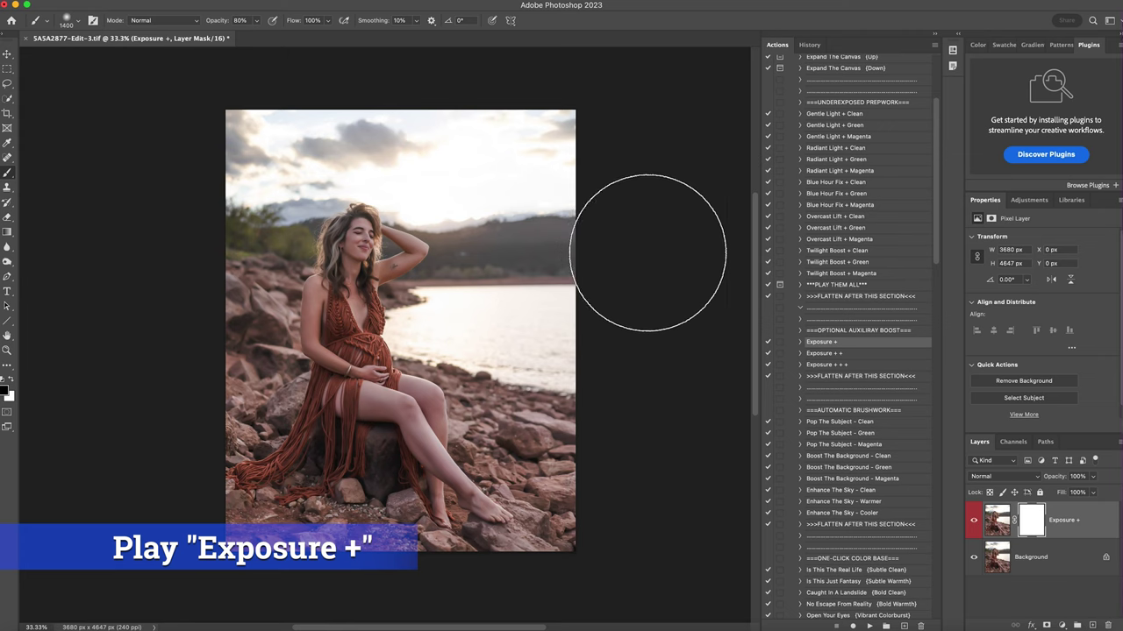
- Paint the Exposure + effect off the sky and the bright water on its layer mask, and flatten the image
left_click_drag(478, 134, 563, 123)
mouse_move(453, 324)
left_mouse_down()
mouse_move(463, 300)
mouse_move(602, 332)
left_mouse_up()
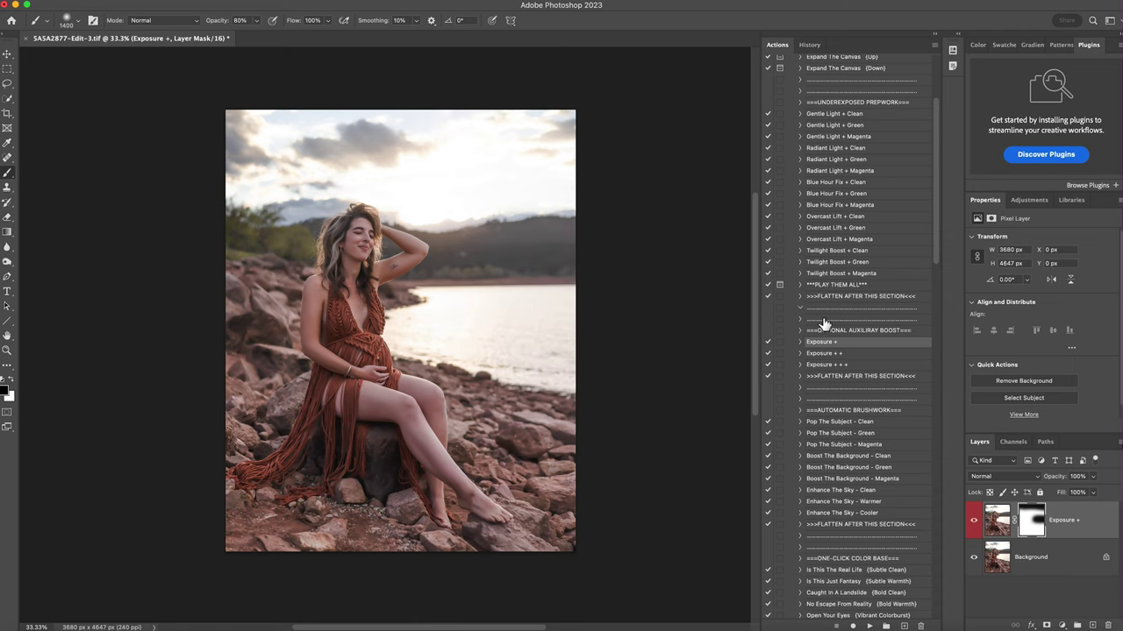
right_click(1041, 565)
left_click(1068, 596)
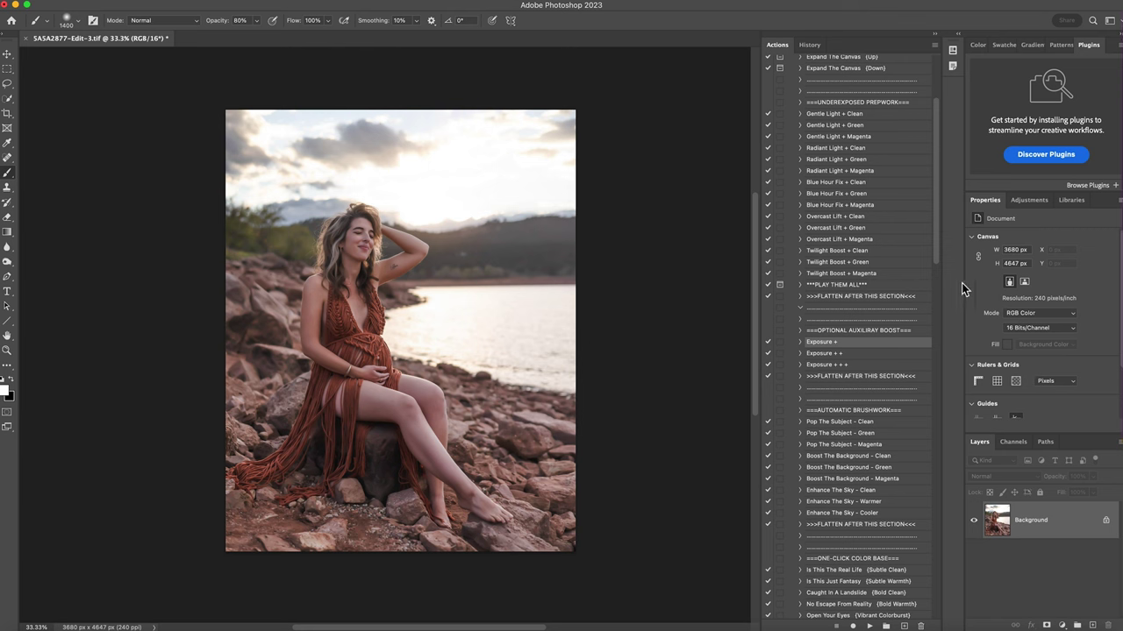
- Play the Pop The Subject - Clean action from the Automatic Brushwork section
scroll(847, 380, "down", 5)
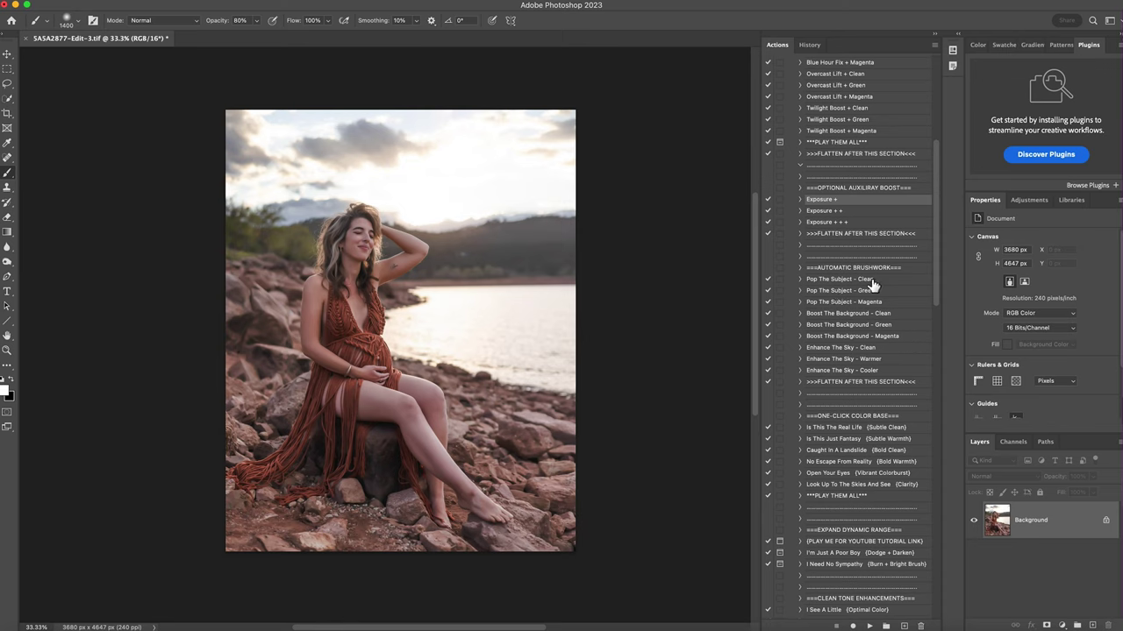
left_click(861, 280)
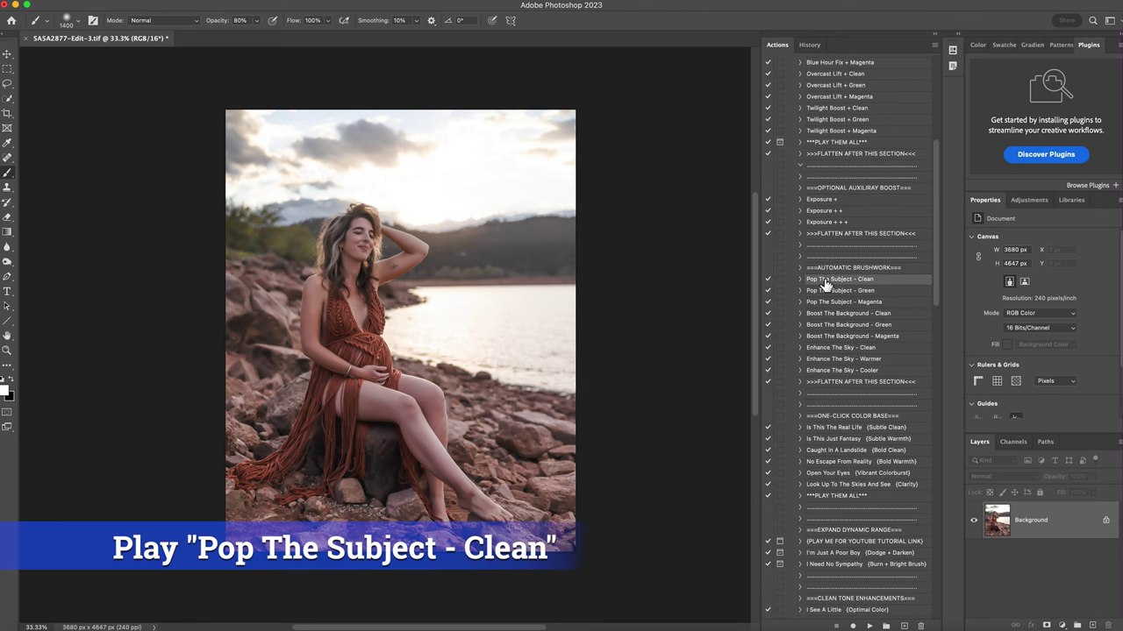
left_click(869, 626)
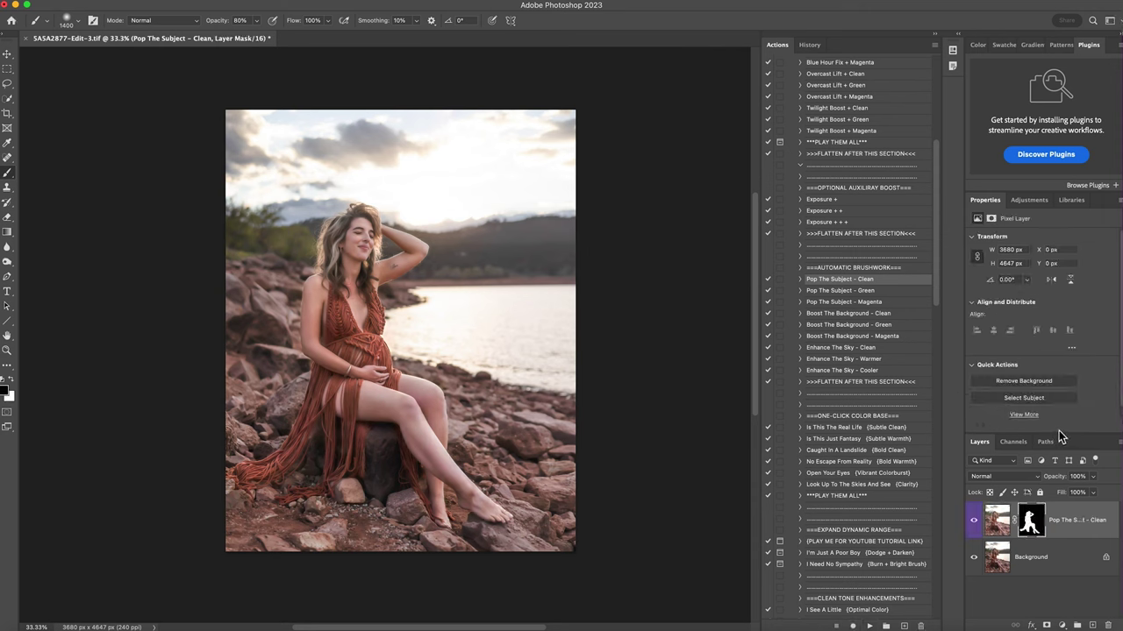
- Lower the Pop The Subject - Clean layer's opacity to 71%, compare it on and off, and flatten the image
left_click(1092, 476)
left_click_drag(1080, 496, 1077, 493)
left_click(975, 521)
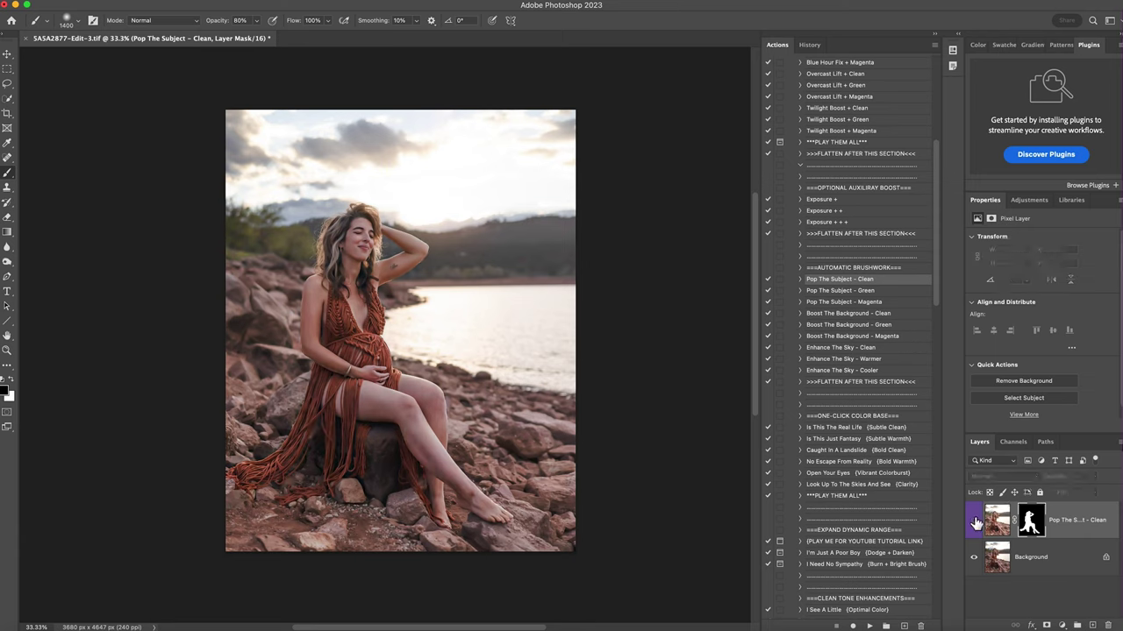
left_click(976, 522)
right_click(1033, 564)
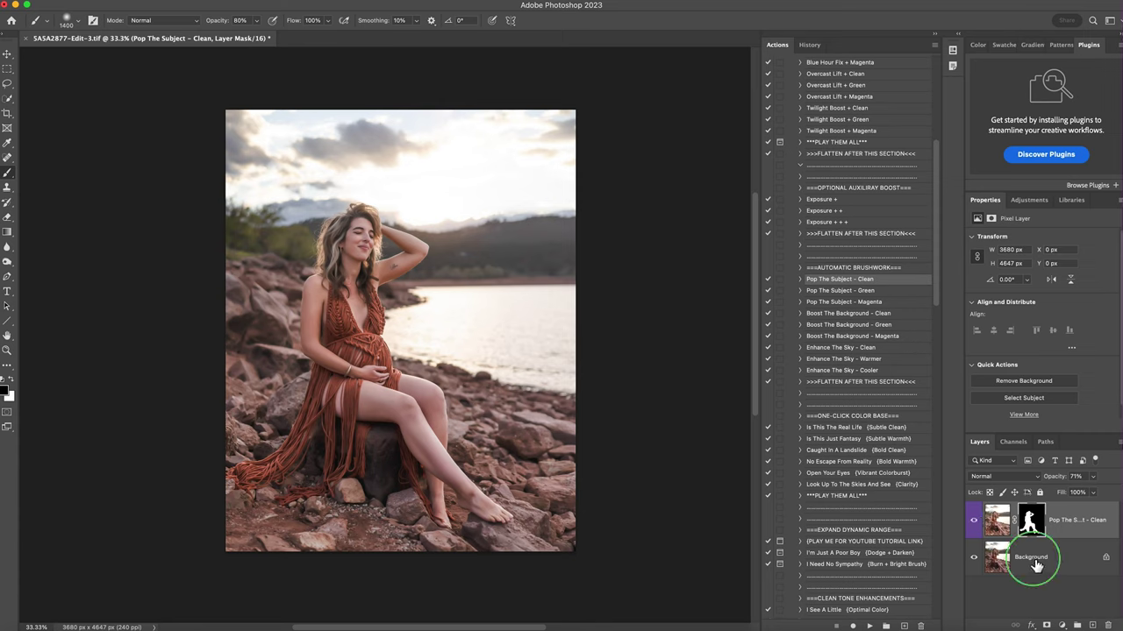
left_click(1065, 594)
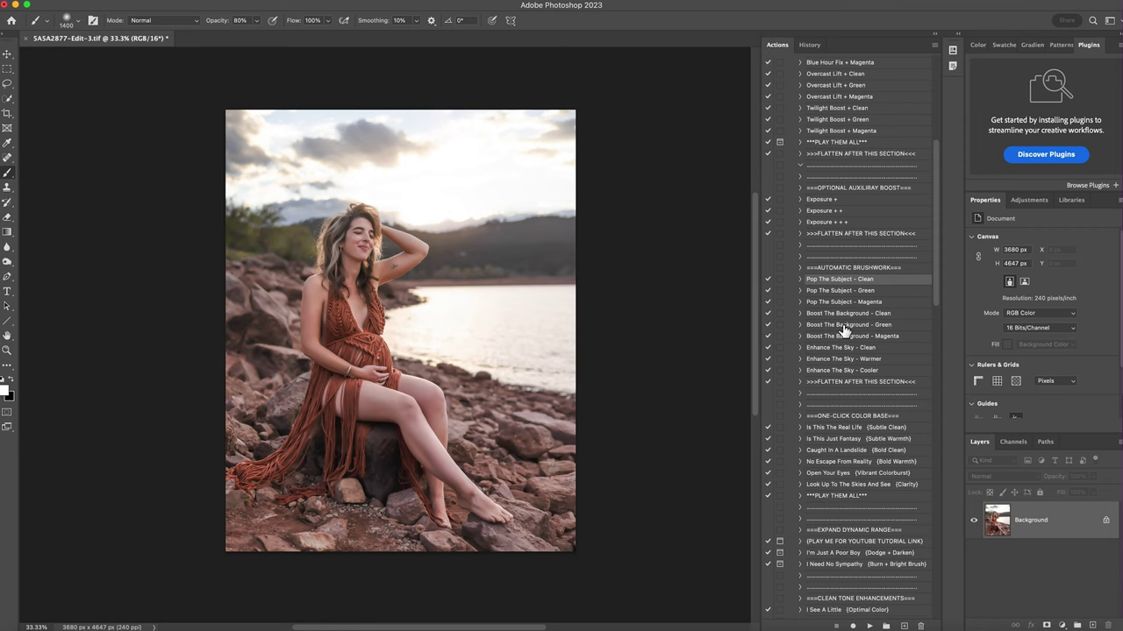
- Play the Enhance The Sky - Clean action, compare its effect on and off, and flatten the image
left_click(863, 349)
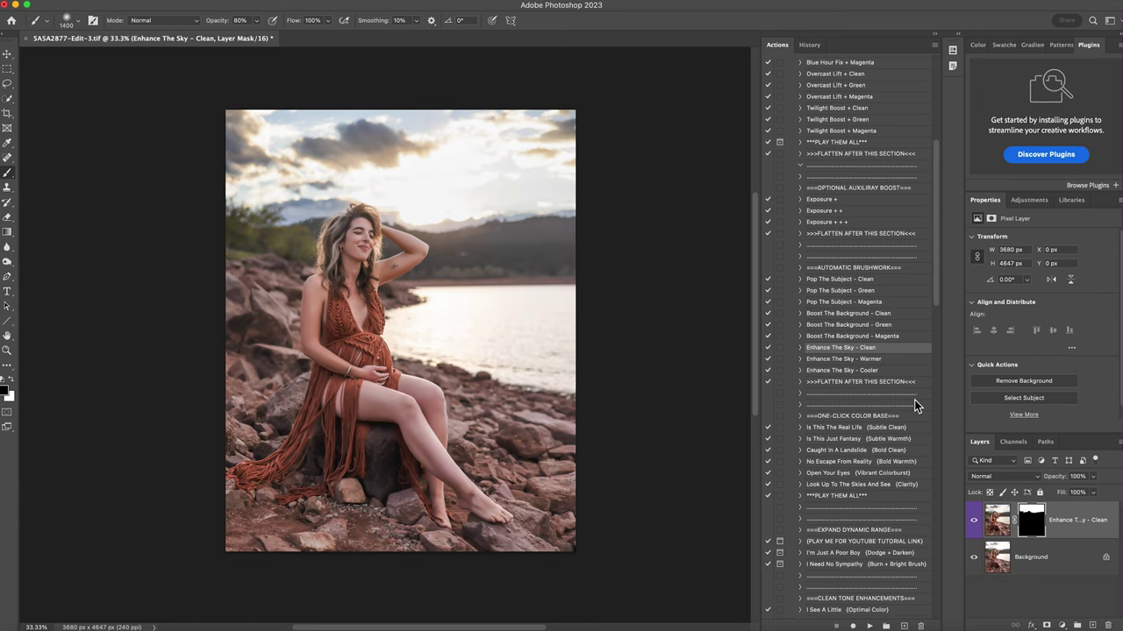
left_click(974, 522)
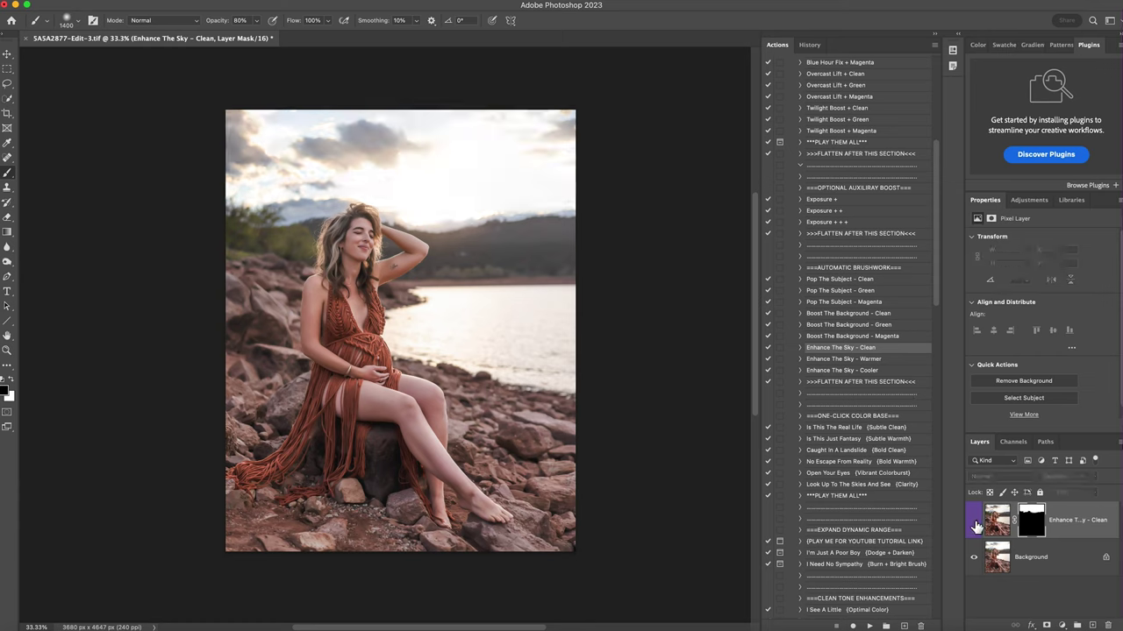
left_click(975, 523)
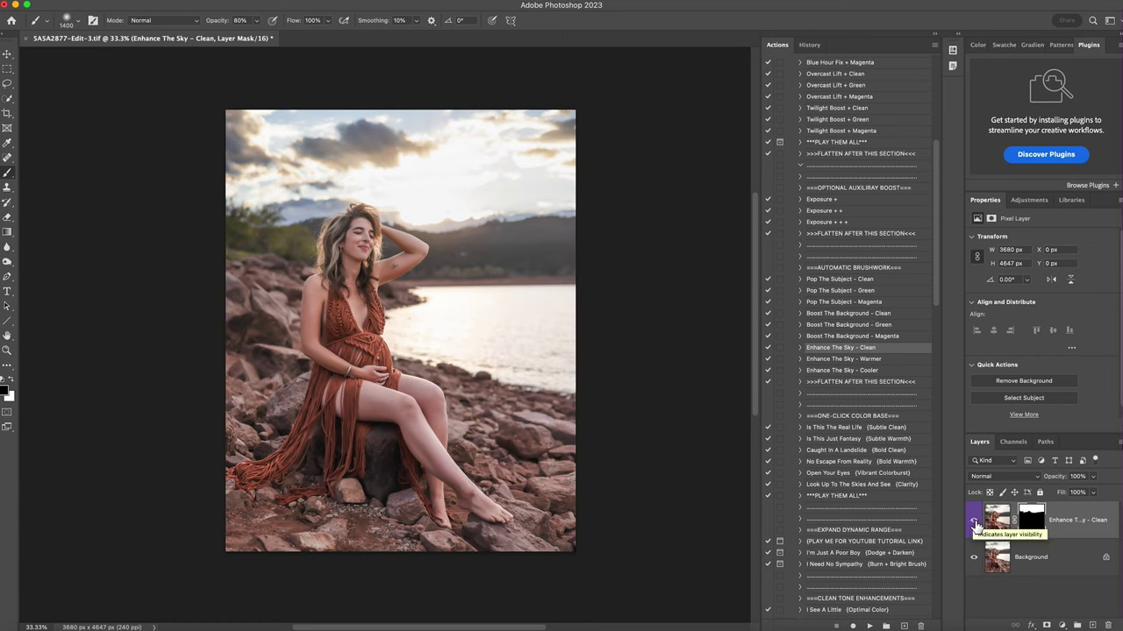
right_click(1045, 559)
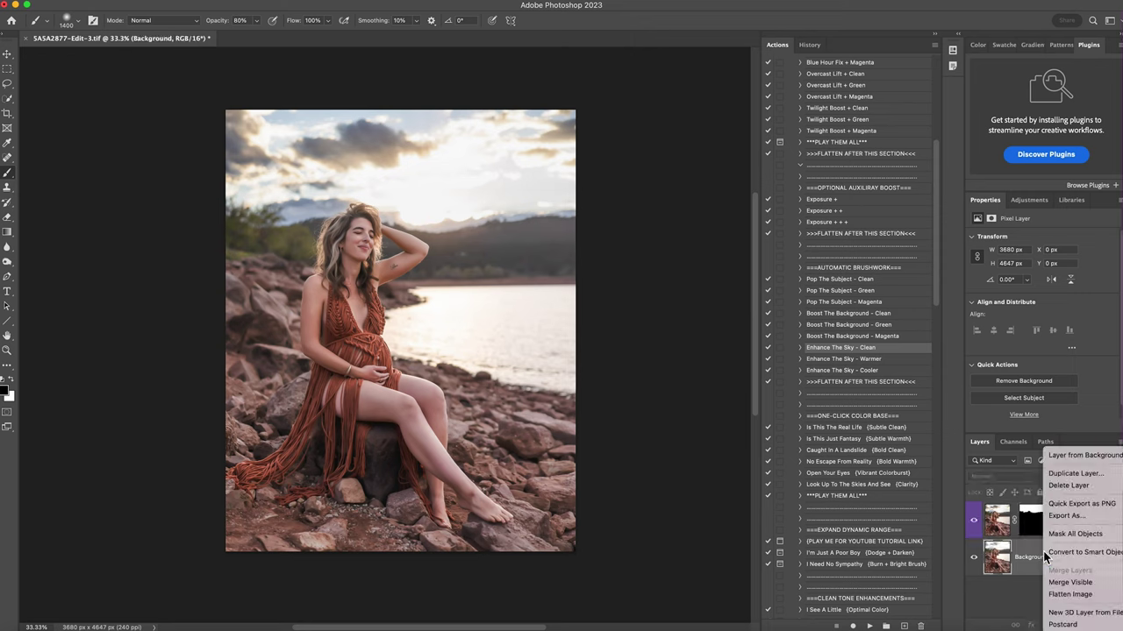
left_click(1058, 595)
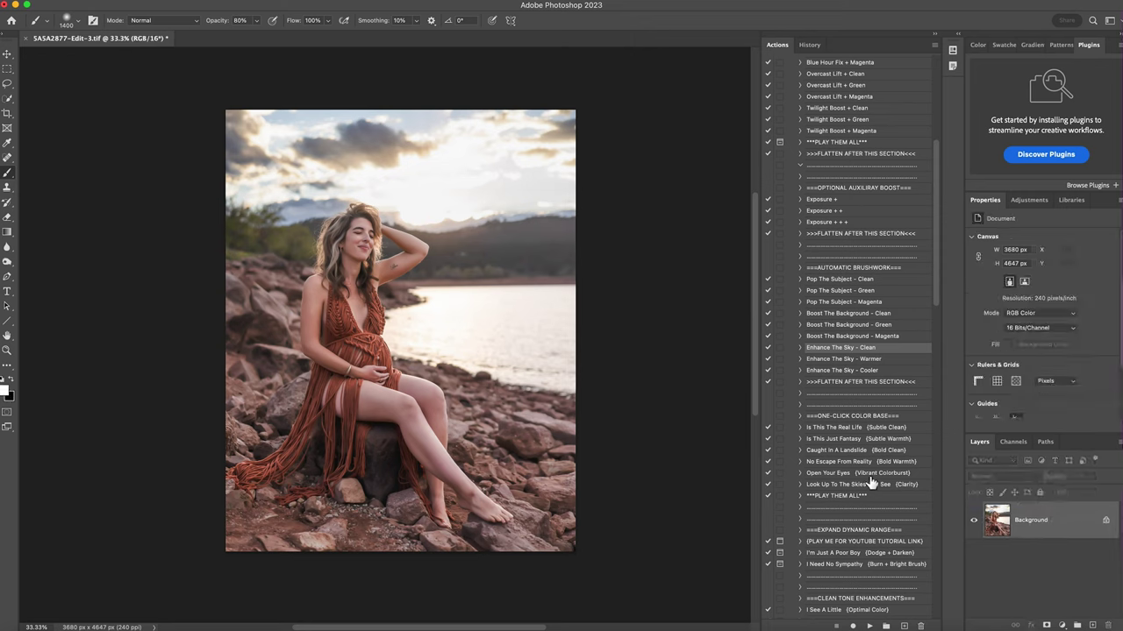
- Play the Enhance The Sky - Clean action again and lower the new layer's opacity to 51%
left_click(869, 626)
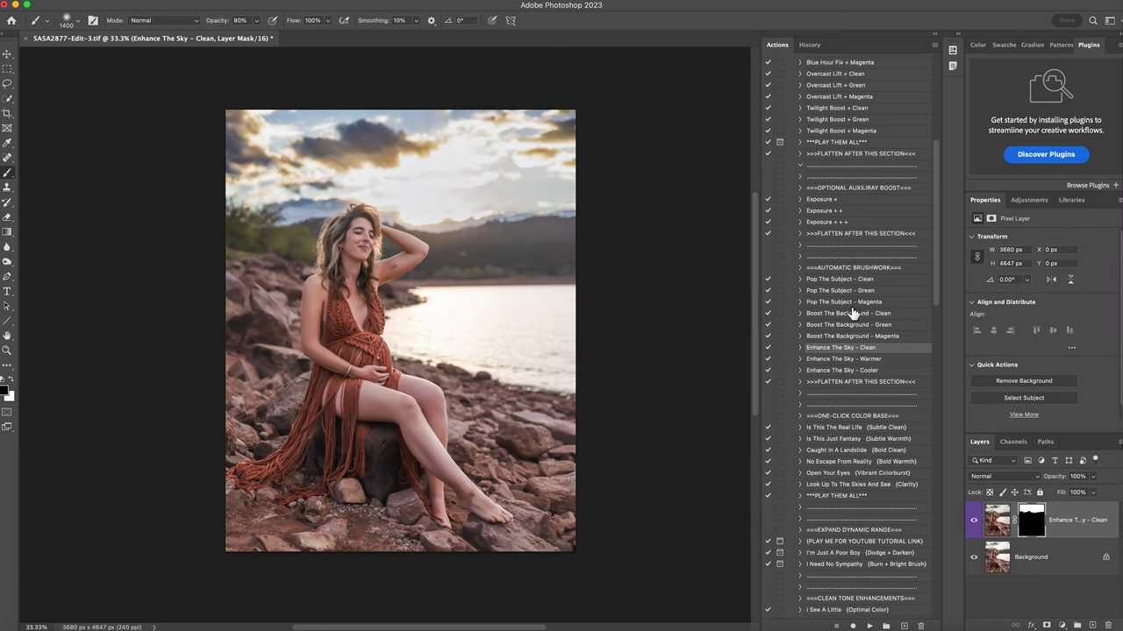
left_click(1092, 476)
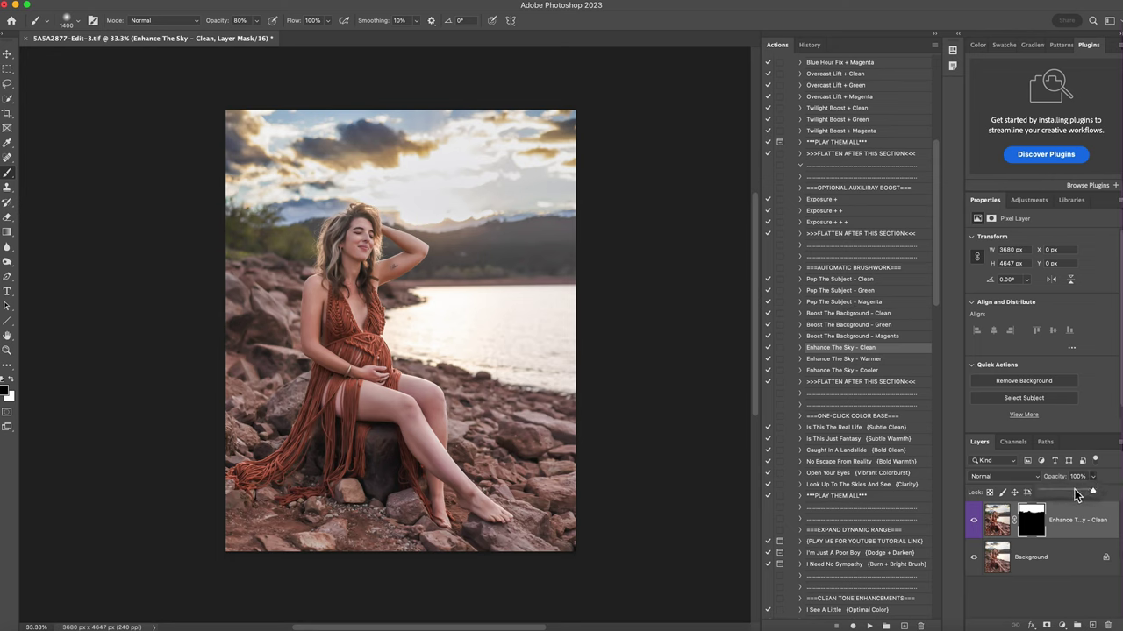
left_click(1069, 493)
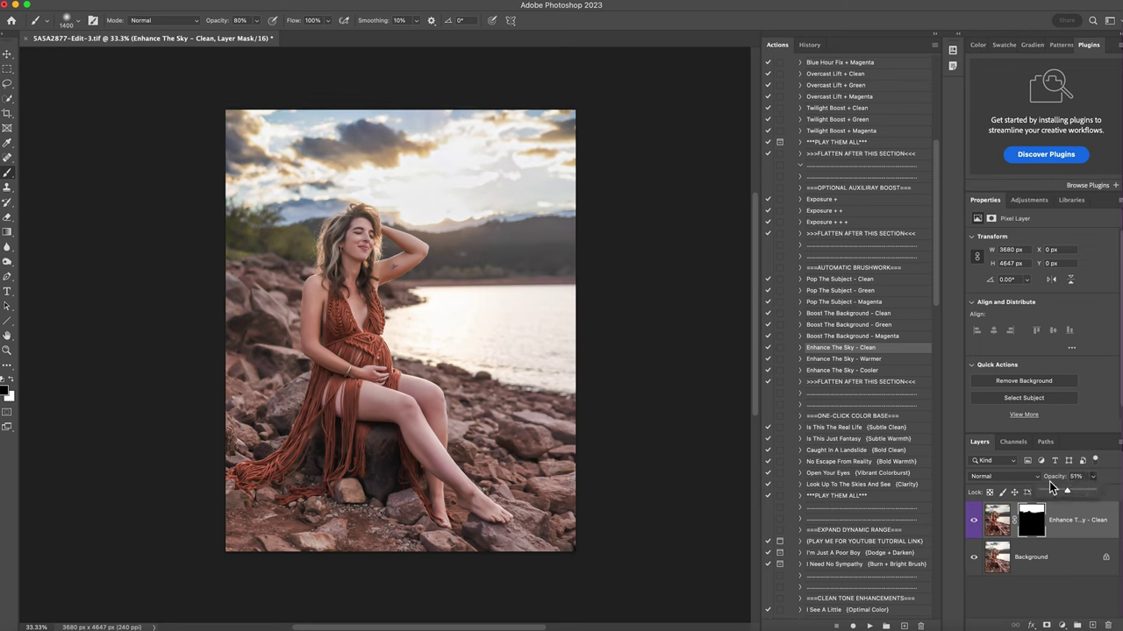
- Brush the second sky enhancement off the area near the horizon on its mask, compare it on and off, and flatten the image
left_click(605, 223)
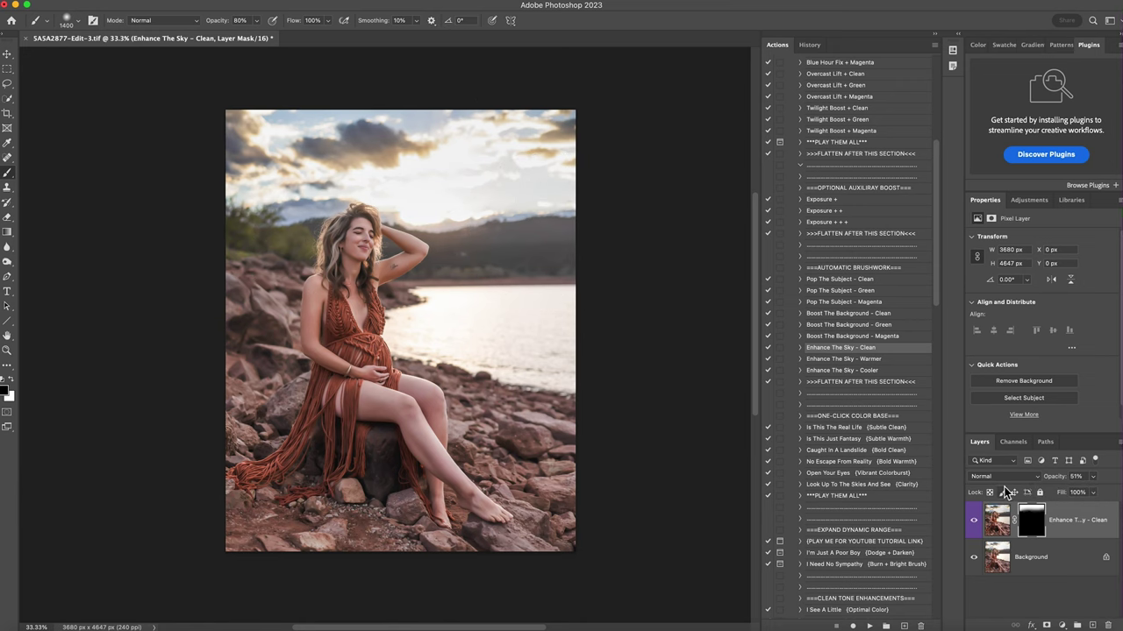
left_click(973, 521)
left_click(974, 521)
left_click(974, 521)
left_click(974, 521)
right_click(1032, 557)
left_click(1057, 592)
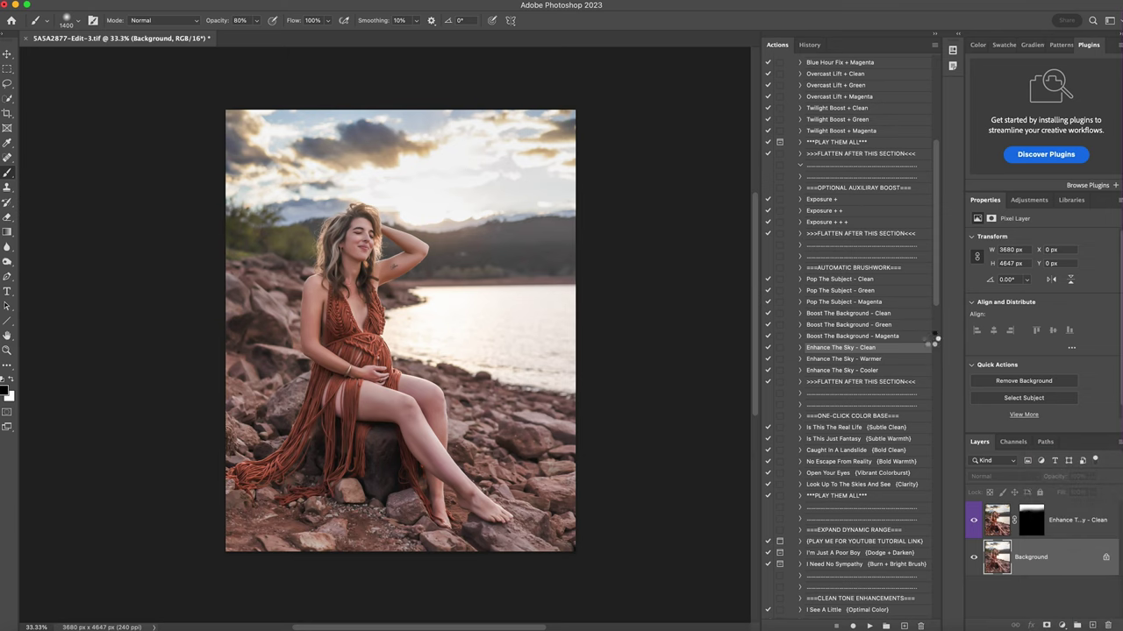
- Play the Boost The Background - Clean action and compare the photo with its layer hidden and shown
left_click(884, 316)
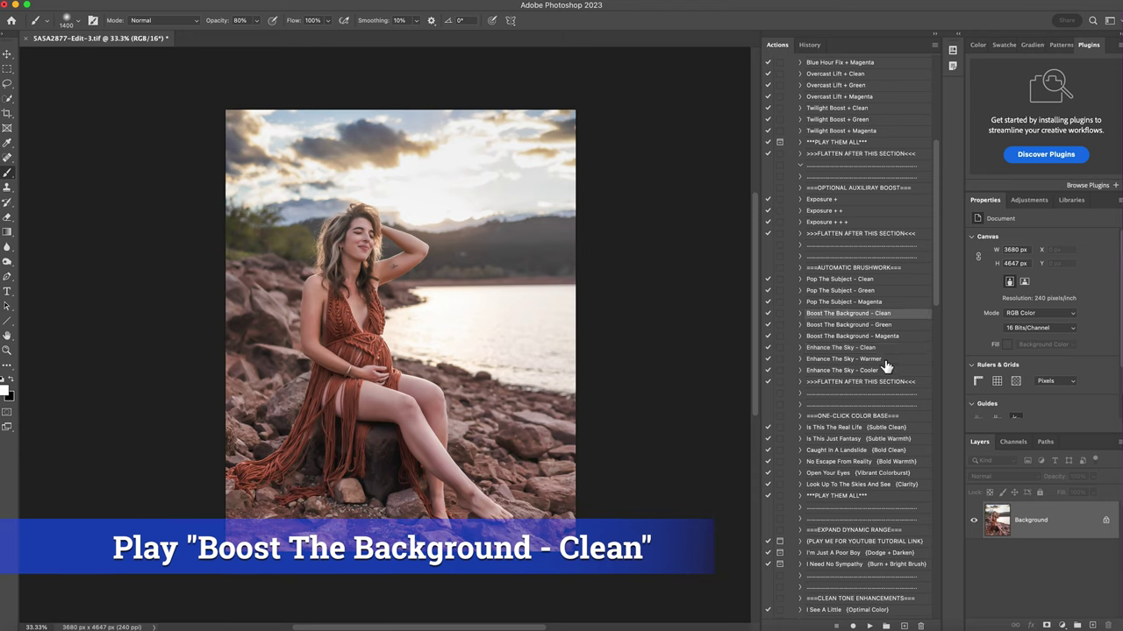
left_click(869, 626)
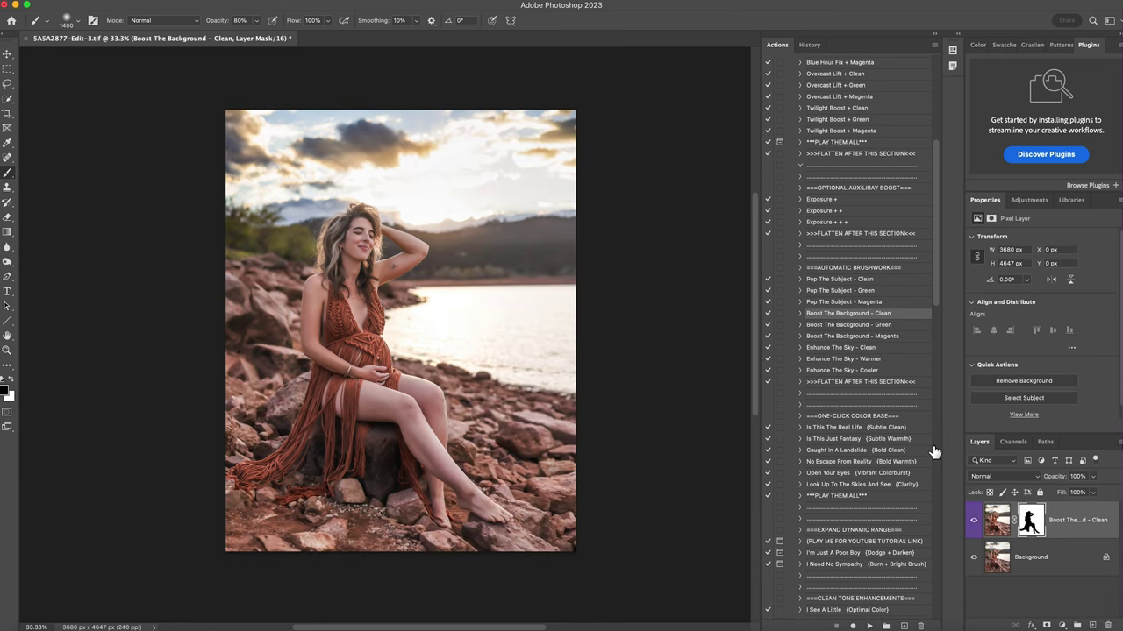
left_click(974, 521)
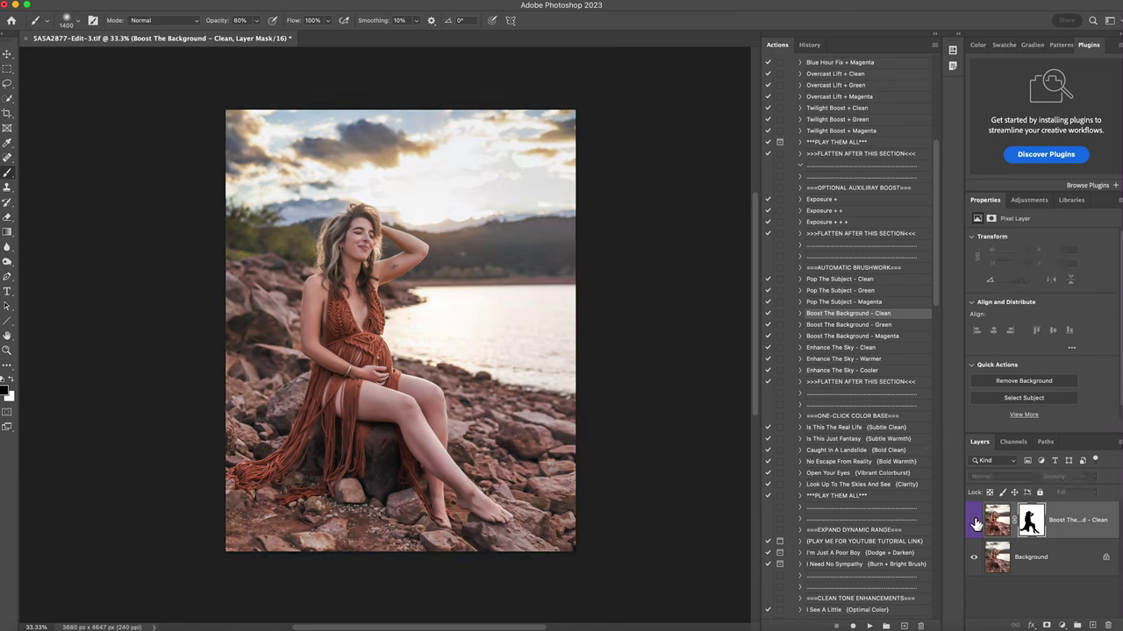
left_click(973, 521)
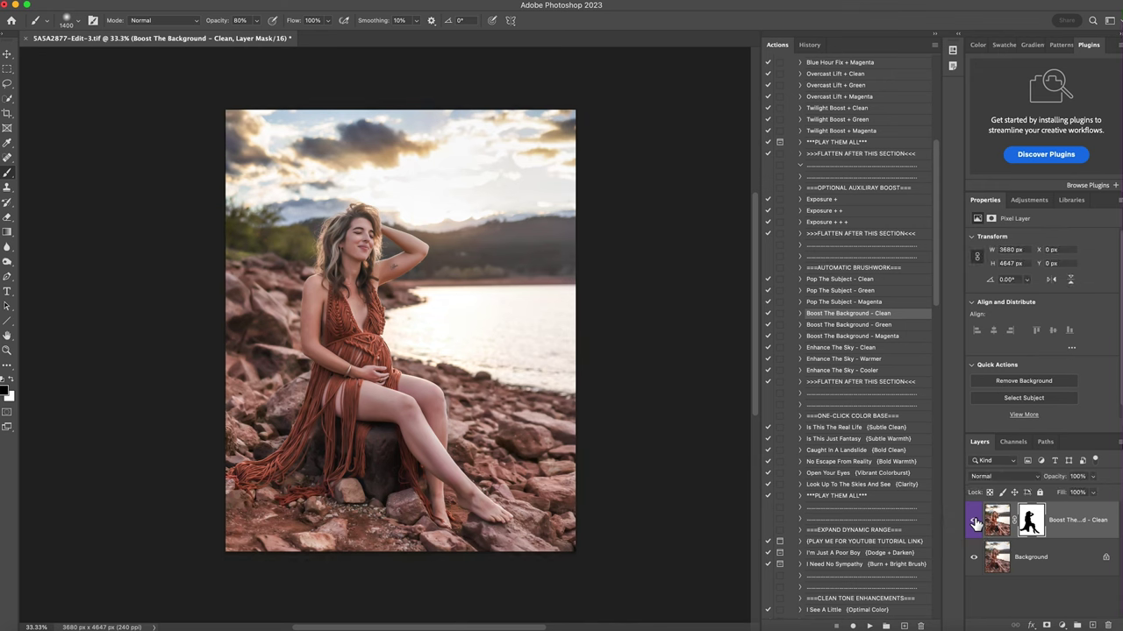